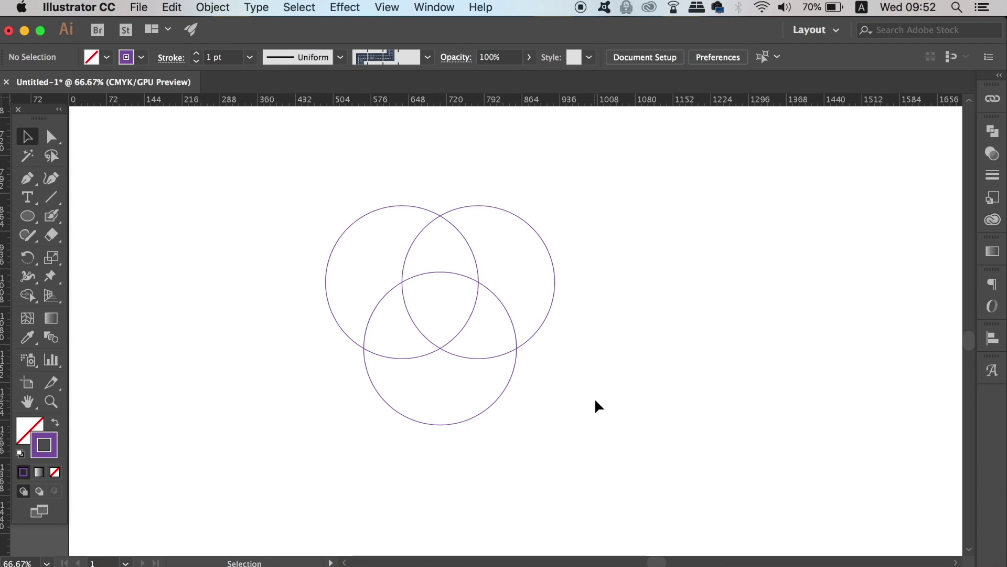
- Select all three overlapping circles and apply Pathfinder Divide to split them at every overlap
{"action": "left_click", "coordinate": [461, 233]}
{"action": "left_click", "coordinate": [331, 117]}
{"action": "left_click_drag", "start_coordinate": [269, 172], "coordinate": [635, 416]}
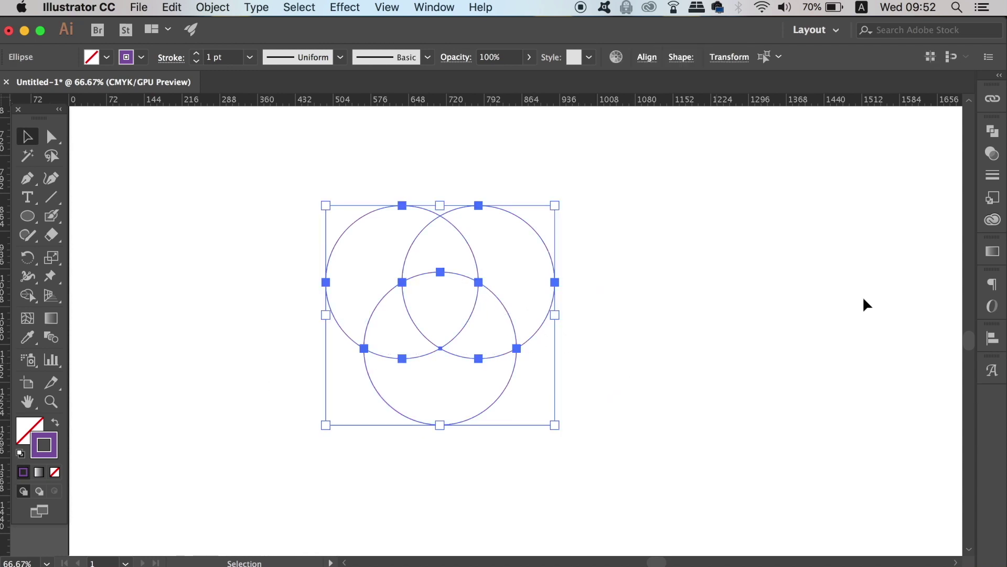
{"action": "left_click", "coordinate": [993, 136]}
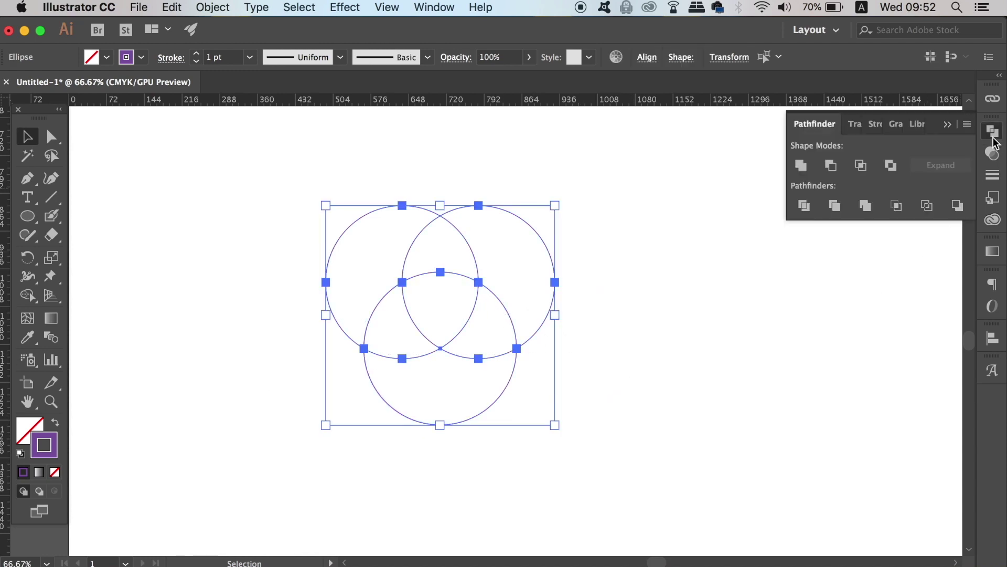
{"action": "left_click", "coordinate": [434, 7]}
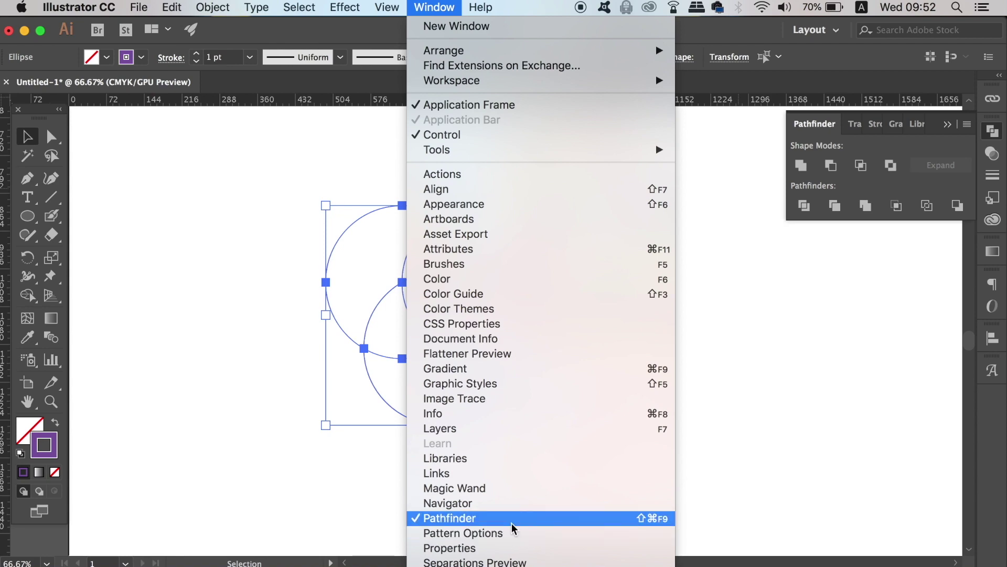
{"action": "left_click", "coordinate": [926, 152]}
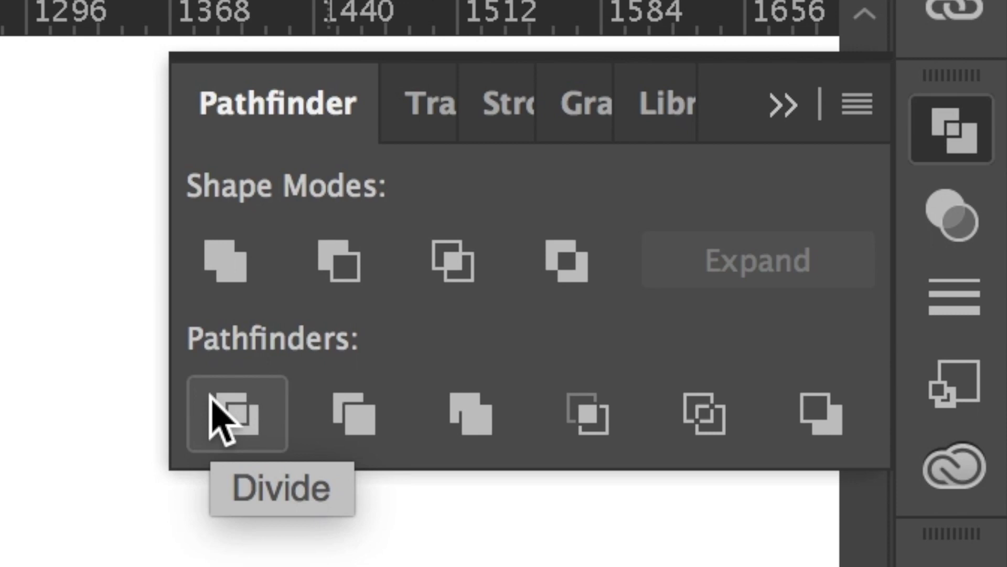
{"action": "left_click", "coordinate": [210, 399]}
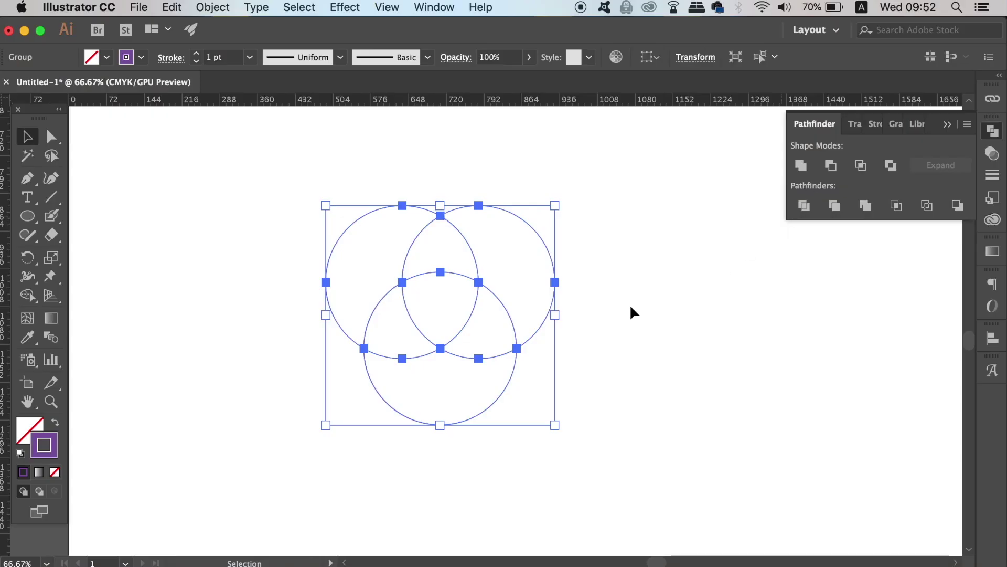
- Ungroup the divided circle pieces
{"action": "left_click", "coordinate": [223, 5]}
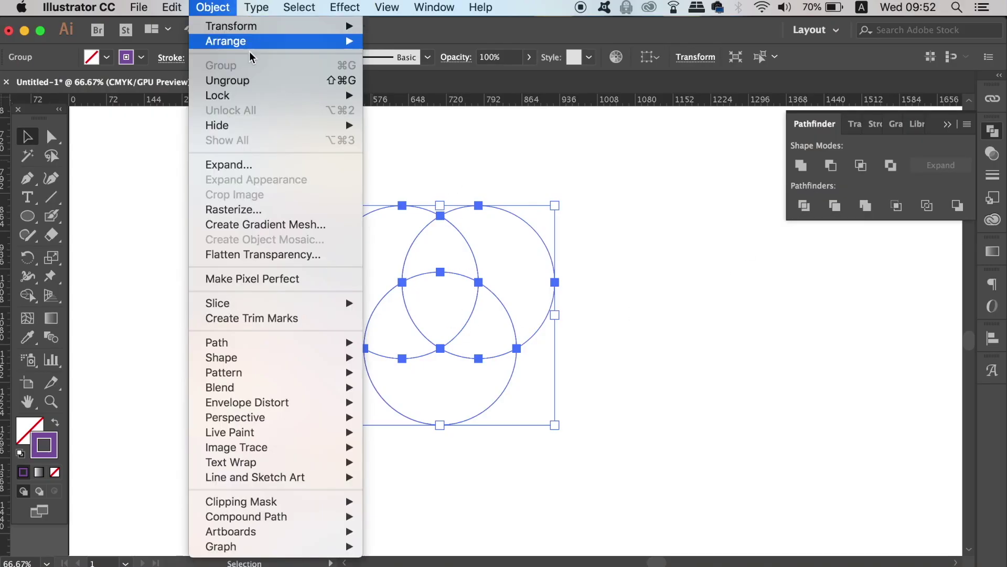
{"action": "left_click", "coordinate": [258, 82]}
{"action": "left_click", "coordinate": [553, 243]}
{"action": "left_click", "coordinate": [548, 245]}
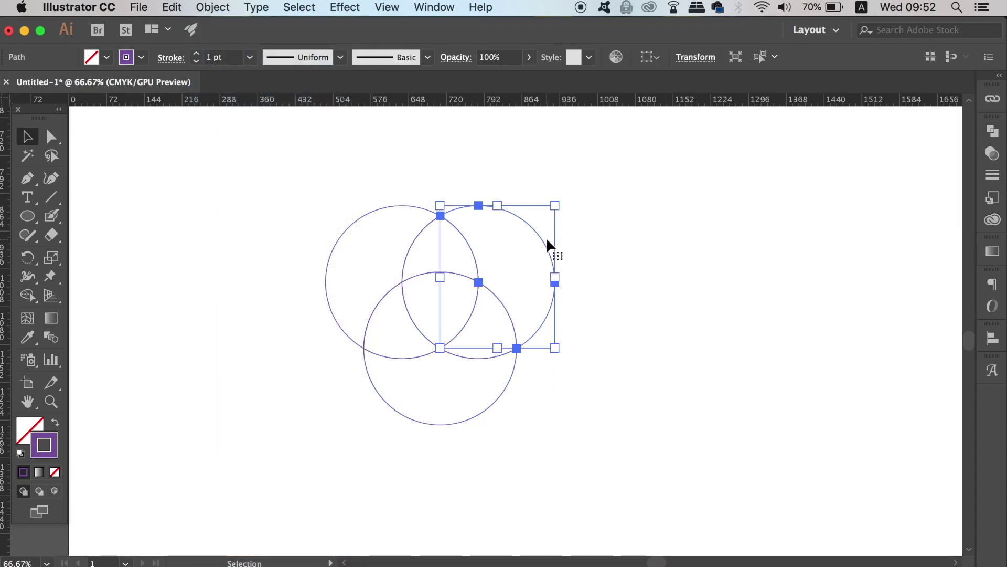
{"action": "left_click", "coordinate": [547, 253]}
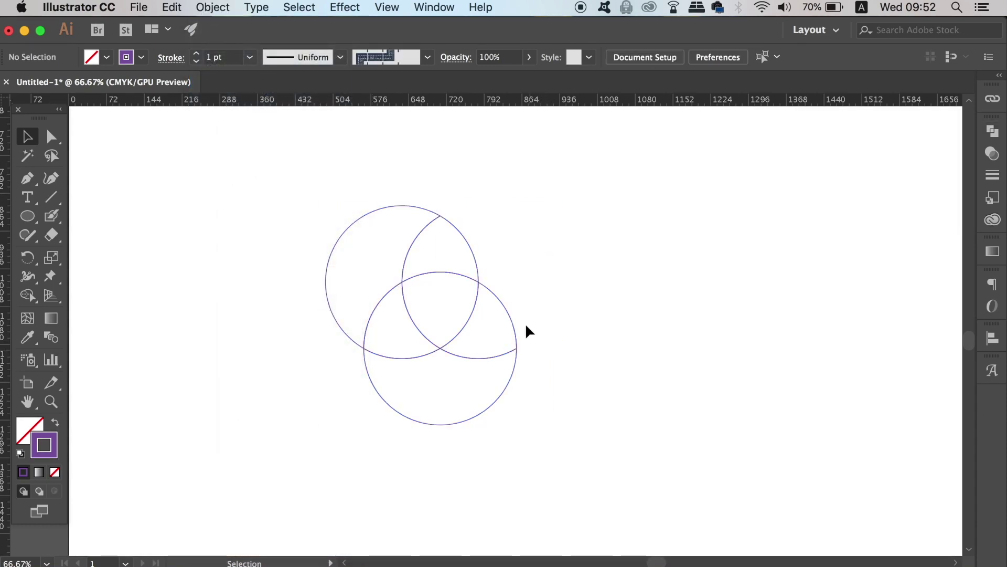
- Delete the outer top-left piece and the lower arc of the big circle
{"action": "left_click", "coordinate": [327, 285]}
{"action": "key", "text": "Delete"}
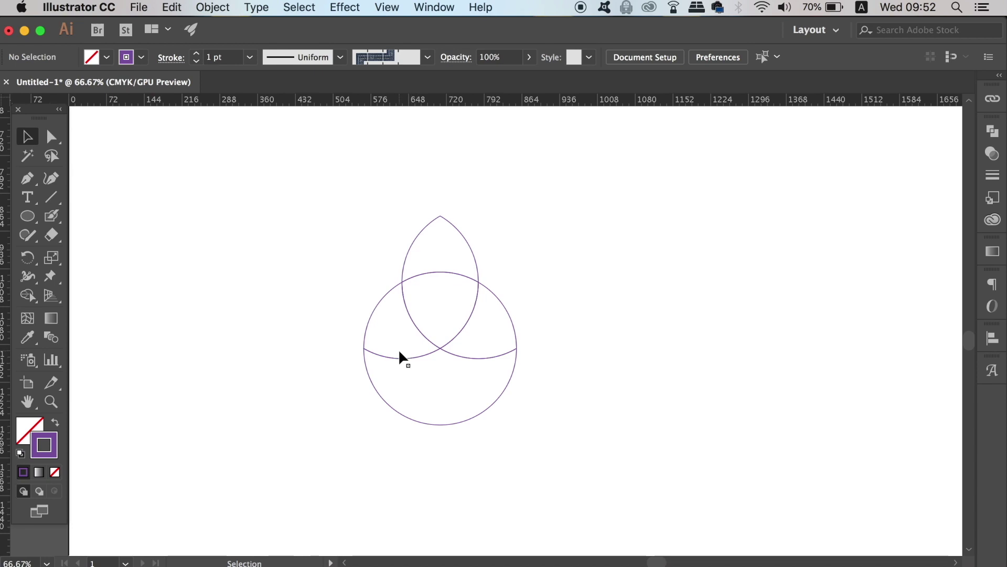
{"action": "left_click", "coordinate": [424, 424]}
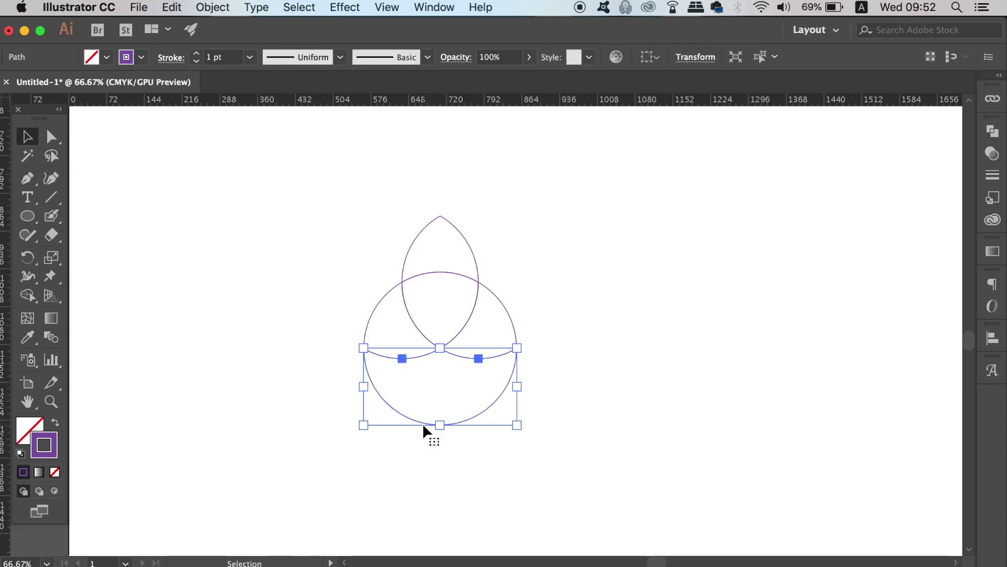
{"action": "key", "text": "Delete"}
- Turn the remaining trefoil pieces solid purple and recolour the centre piece lavender
{"action": "left_click_drag", "start_coordinate": [369, 234], "coordinate": [504, 350]}
{"action": "left_click", "coordinate": [55, 422]}
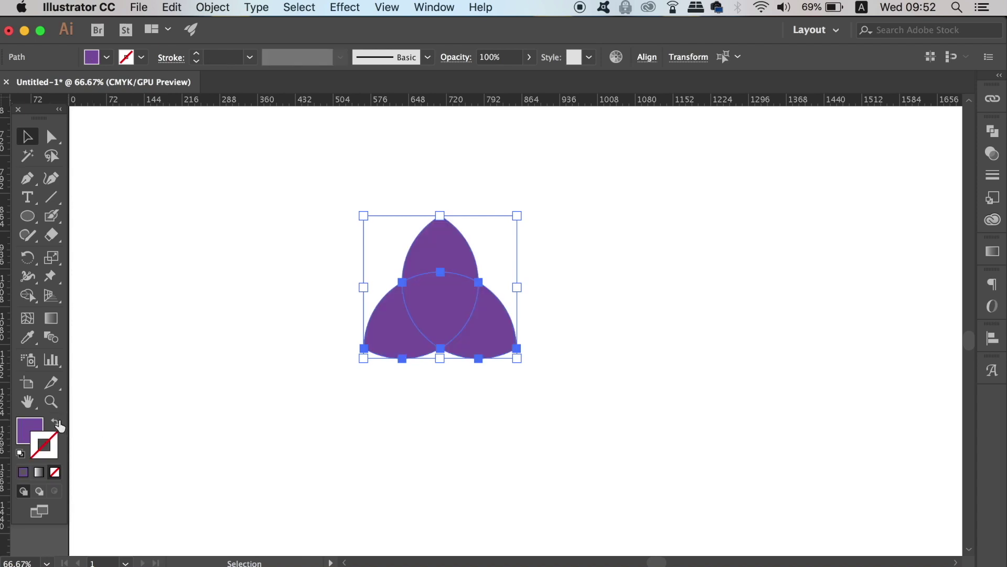
{"action": "left_click", "coordinate": [194, 386]}
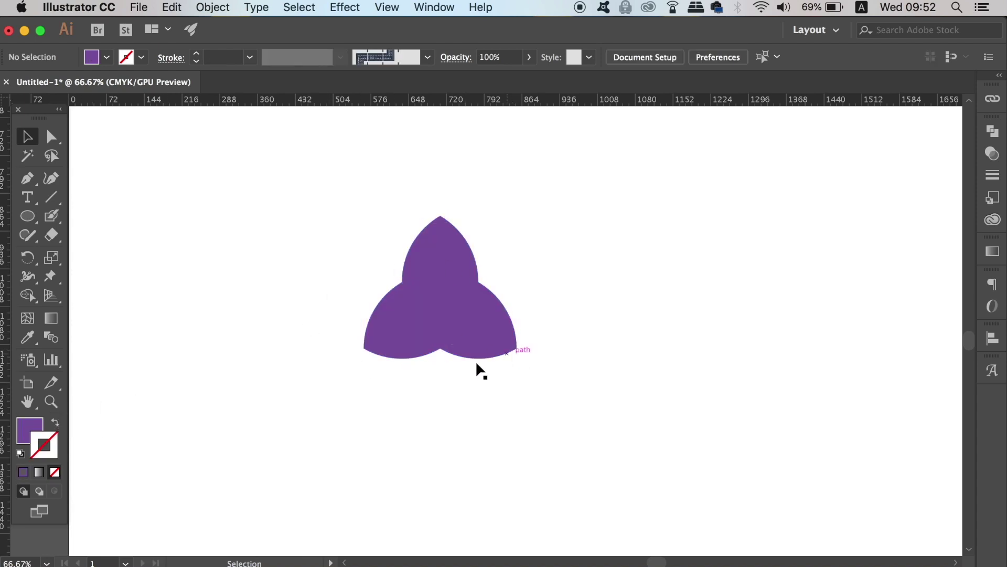
{"action": "left_click", "coordinate": [462, 308]}
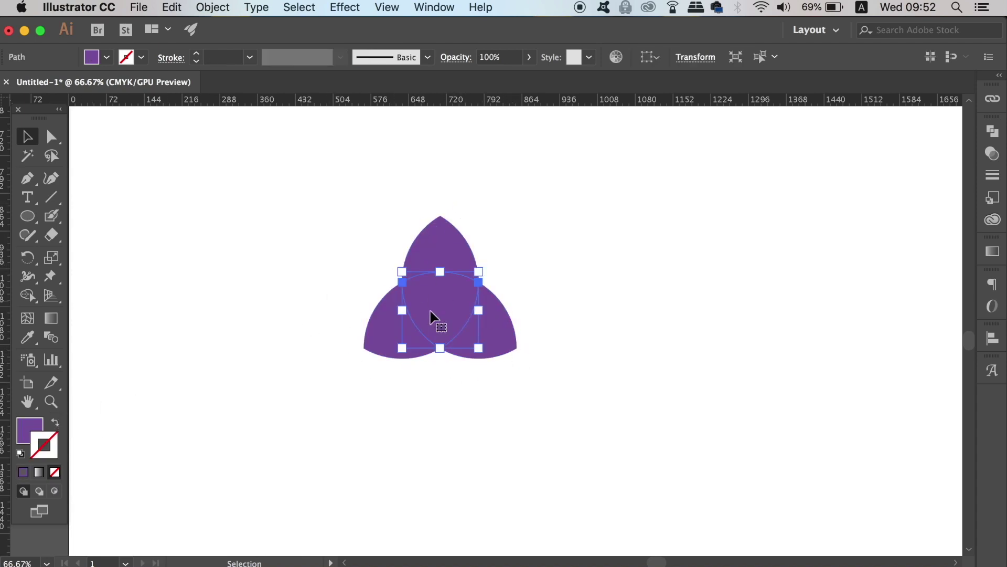
{"action": "double_click", "coordinate": [30, 430]}
{"action": "left_click", "coordinate": [723, 253]}
{"action": "left_click", "coordinate": [992, 248]}
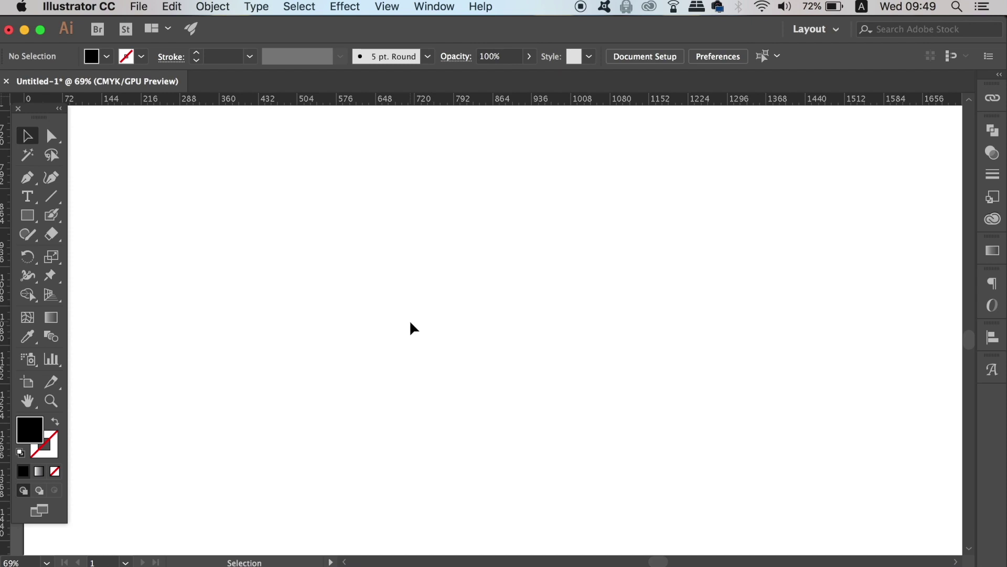
- Paint a thick black blob near the top with an enlarged Blob Brush
{"action": "mouse_move", "coordinate": [58, 217]}
{"action": "left_mouse_down"}
{"action": "mouse_move", "coordinate": [98, 212]}
{"action": "mouse_move", "coordinate": [126, 233]}
{"action": "left_mouse_up"}
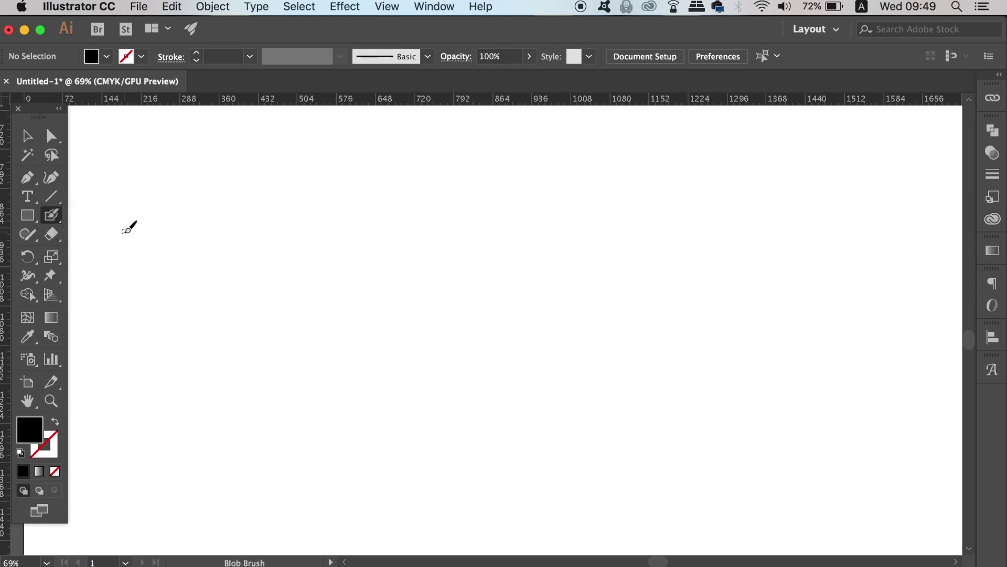
{"action": "mouse_move", "coordinate": [369, 227]}
{"action": "left_mouse_down"}
{"action": "mouse_move", "coordinate": [483, 186]}
{"action": "mouse_move", "coordinate": [265, 315]}
{"action": "left_mouse_up"}
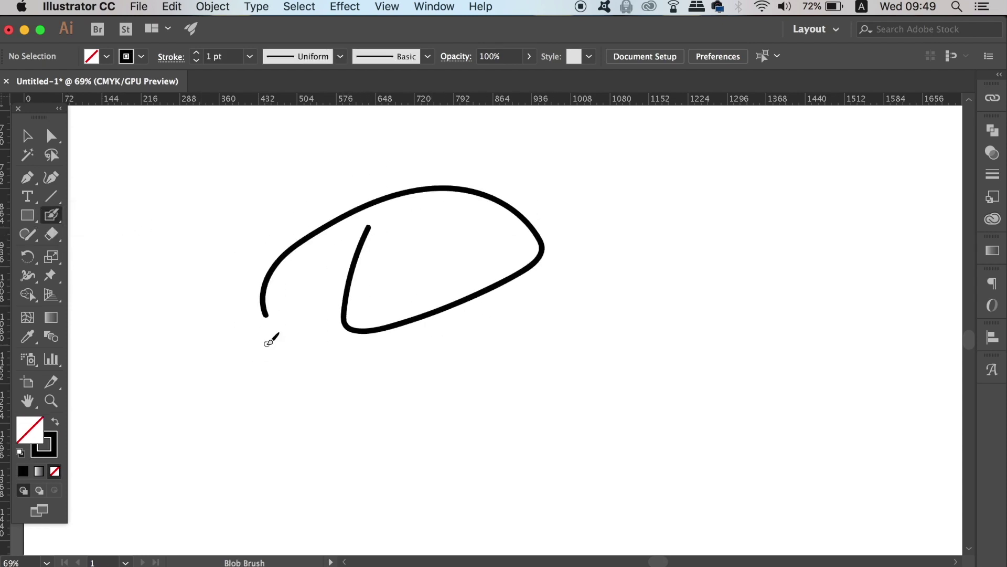
{"action": "key", "text": "super+z"}
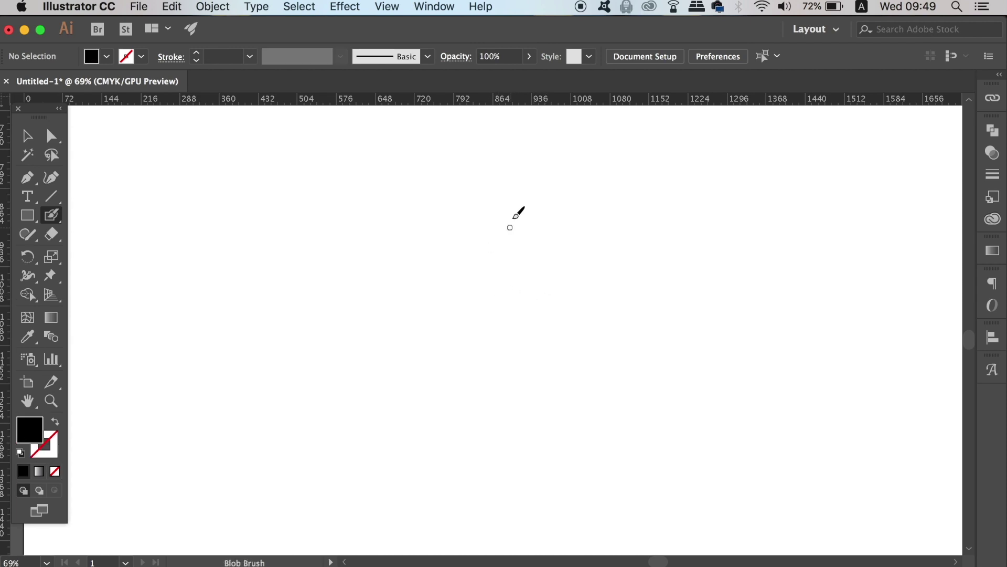
{"action": "key", "text": "bracketright"}
{"action": "key", "text": "bracketright"}
{"action": "key", "text": "bracketright"}
{"action": "key", "text": "bracketright"}
{"action": "key", "text": "bracketright"}
{"action": "key", "text": "bracketright"}
{"action": "key", "text": "bracketright"}
{"action": "key", "text": "bracketright"}
{"action": "mouse_move", "coordinate": [432, 205]}
{"action": "left_mouse_down"}
{"action": "mouse_move", "coordinate": [436, 214]}
{"action": "mouse_move", "coordinate": [419, 217]}
{"action": "mouse_move", "coordinate": [420, 229]}
{"action": "mouse_move", "coordinate": [443, 209]}
{"action": "mouse_move", "coordinate": [429, 251]}
{"action": "mouse_move", "coordinate": [456, 231]}
{"action": "mouse_move", "coordinate": [446, 272]}
{"action": "left_mouse_up"}
{"action": "key", "text": "shift+x"}
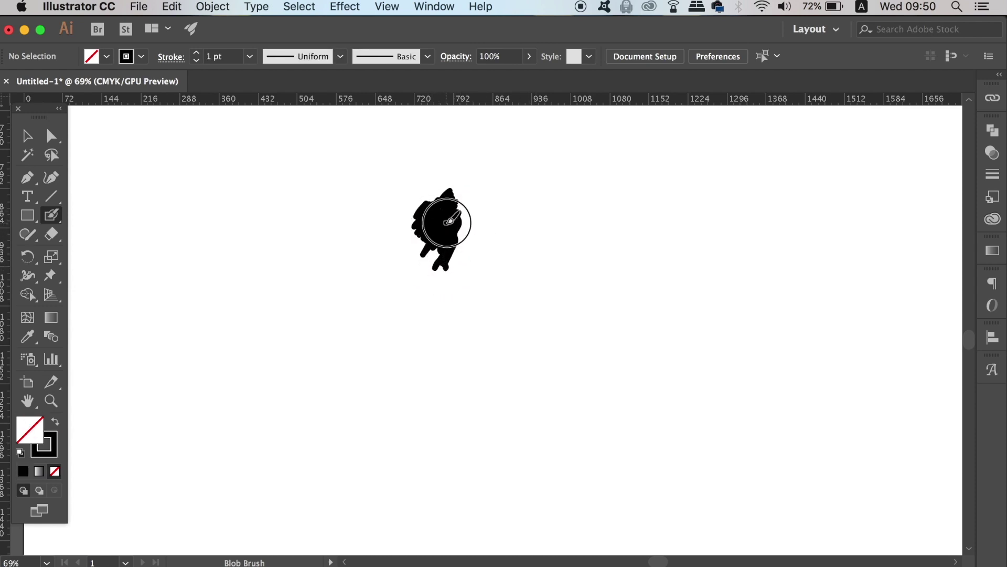
- Swap fill and stroke, then paint more strokes merging into the blob
{"action": "left_click", "coordinate": [454, 224], "text": "super"}
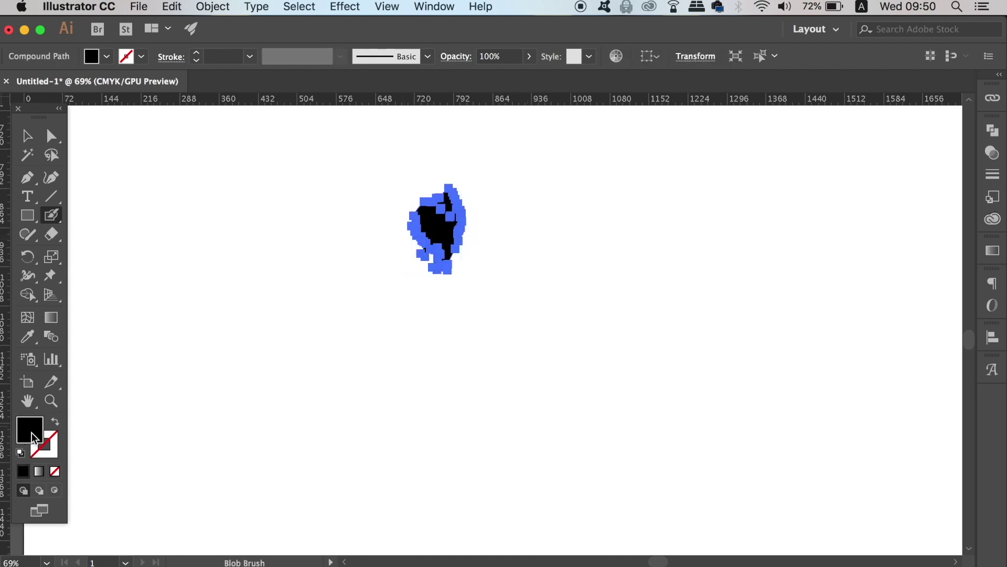
{"action": "key", "text": "shift+super+a"}
{"action": "key", "text": "shift+x"}
{"action": "mouse_move", "coordinate": [486, 248]}
{"action": "left_mouse_down"}
{"action": "mouse_move", "coordinate": [455, 253]}
{"action": "mouse_move", "coordinate": [456, 275]}
{"action": "mouse_move", "coordinate": [490, 243]}
{"action": "mouse_move", "coordinate": [453, 239]}
{"action": "mouse_move", "coordinate": [470, 251]}
{"action": "mouse_move", "coordinate": [459, 250]}
{"action": "mouse_move", "coordinate": [479, 232]}
{"action": "mouse_move", "coordinate": [402, 243]}
{"action": "left_mouse_up"}
- Reposition the blob and set its fill to pink #cc5873
{"action": "key", "text": "super+a"}
{"action": "left_click", "coordinate": [29, 136]}
{"action": "left_click", "coordinate": [498, 323]}
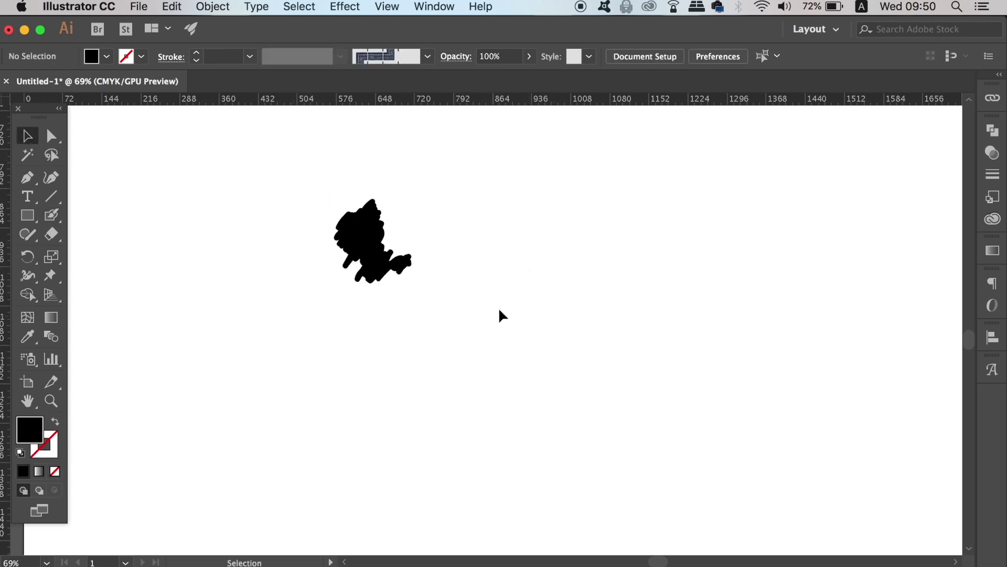
{"action": "left_click", "coordinate": [397, 265]}
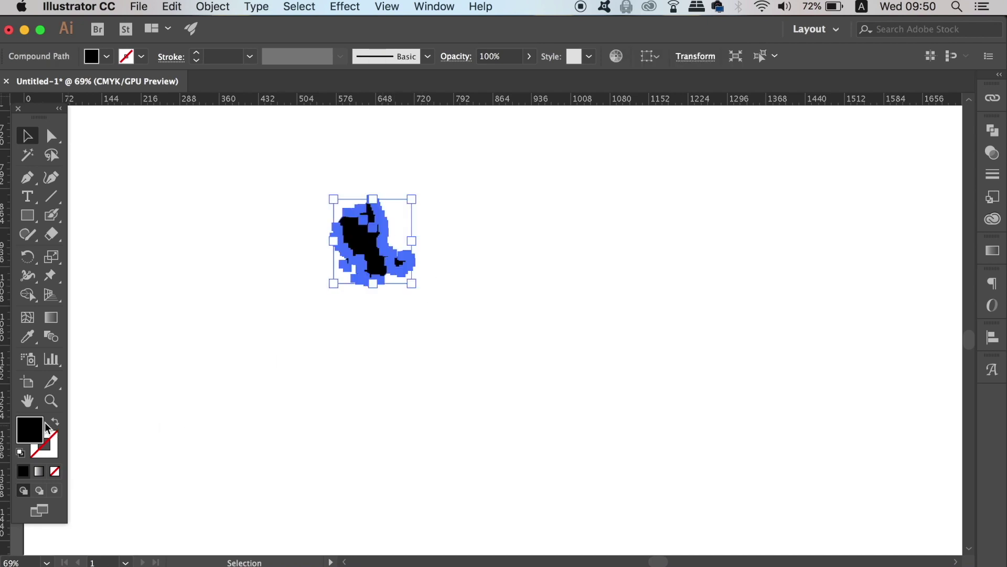
{"action": "double_click", "coordinate": [30, 429]}
{"action": "type", "text": "cc5873"}
{"action": "key", "text": "Return"}
- Set the blob's outline to green and increase the stroke weight
{"action": "double_click", "coordinate": [54, 450]}
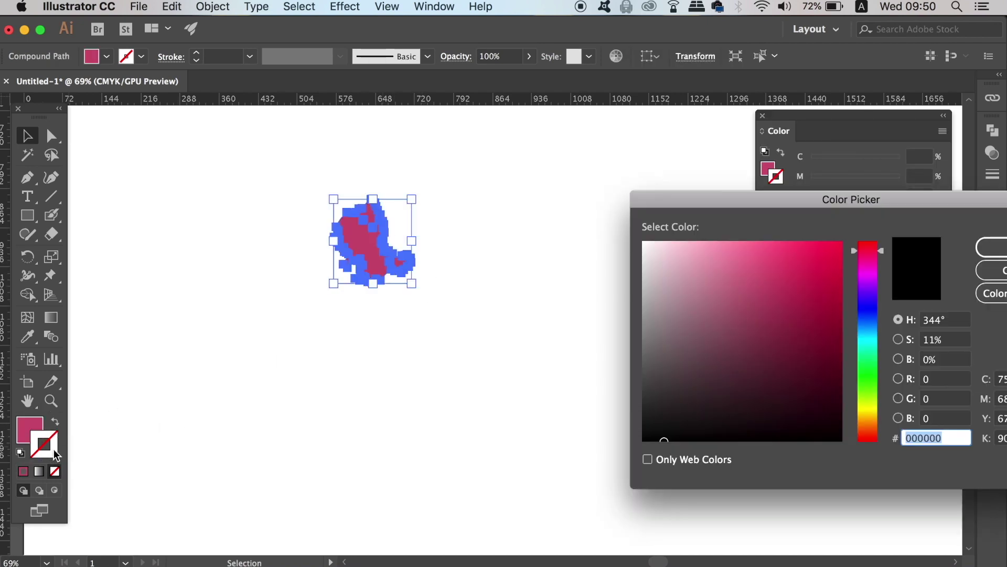
{"action": "left_click", "coordinate": [869, 391]}
{"action": "left_click", "coordinate": [782, 273]}
{"action": "key", "text": "Return"}
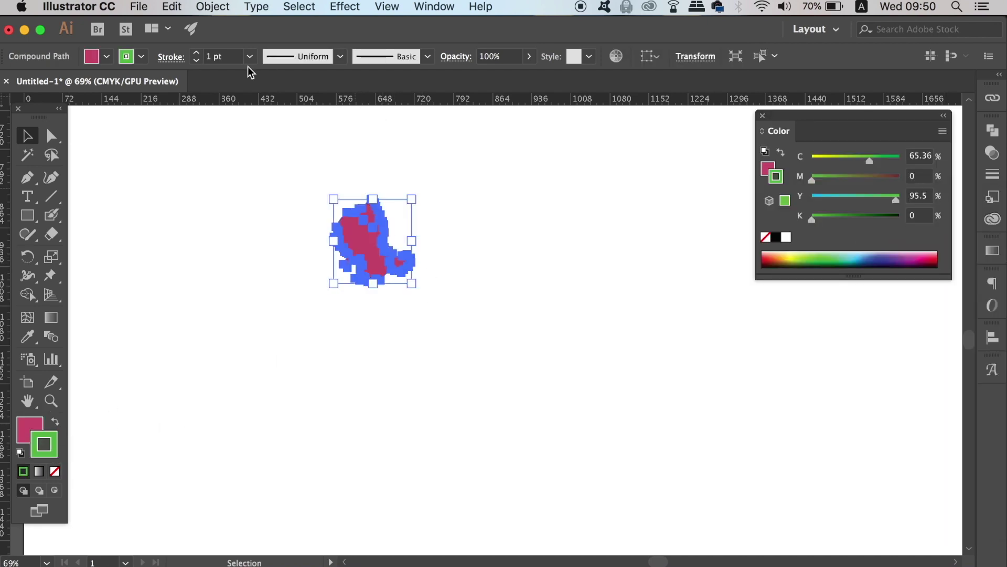
{"action": "left_click", "coordinate": [196, 53]}
{"action": "left_click", "coordinate": [511, 246]}
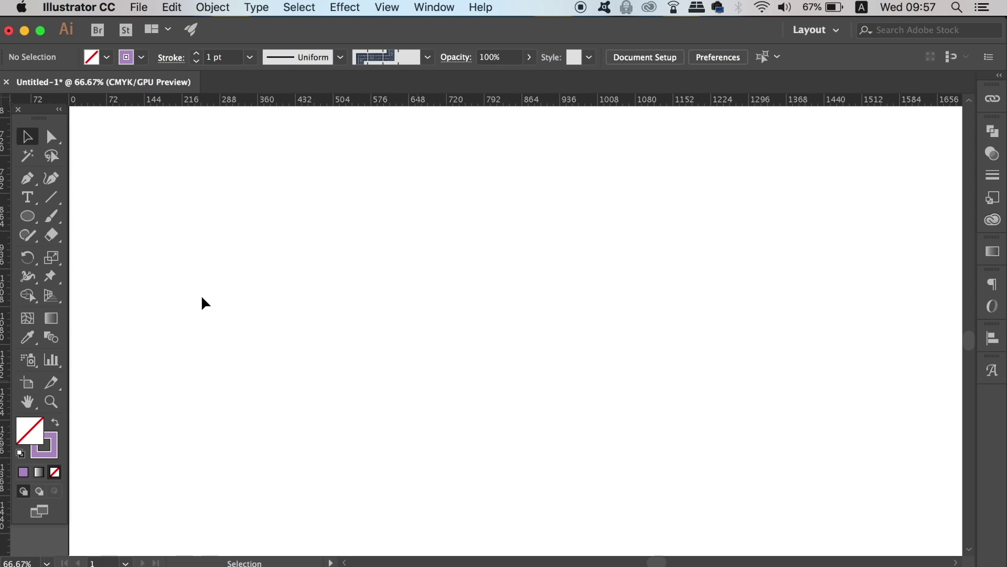
- Draw a straight vertical line and a straight horizontal line with the Pencil tool
{"action": "left_click", "coordinate": [29, 235]}
{"action": "left_click_drag", "start_coordinate": [34, 239], "coordinate": [173, 257]}
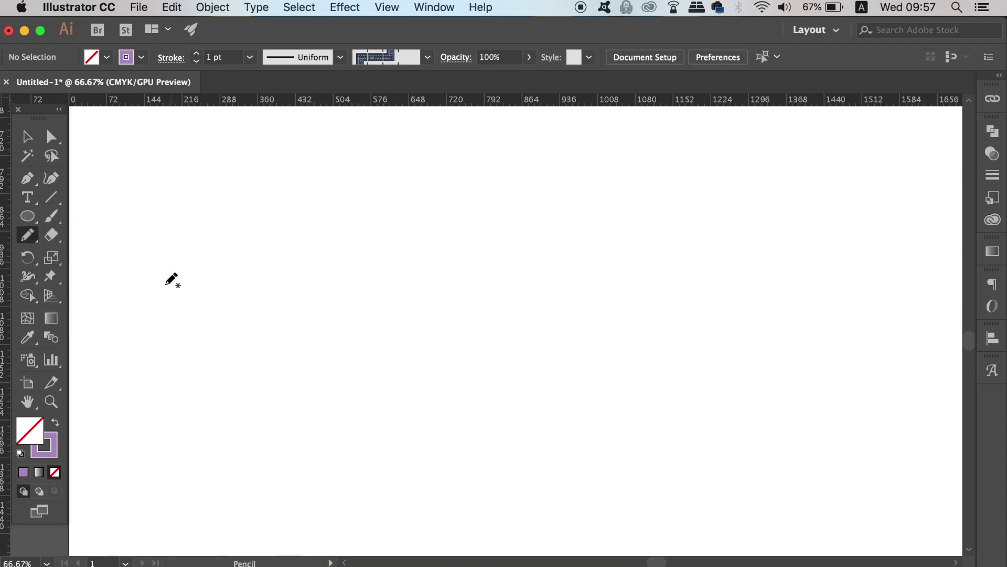
{"action": "key", "text": "shift"}
{"action": "left_click_drag", "start_coordinate": [325, 377], "coordinate": [324, 219]}
{"action": "mouse_move", "coordinate": [252, 221]}
{"action": "left_mouse_down"}
{"action": "mouse_move", "coordinate": [572, 246]}
{"action": "mouse_move", "coordinate": [607, 239]}
{"action": "left_mouse_up"}
- Add a freehand zigzag stroke and a crossing diagonal, then select all the paths
{"action": "mouse_move", "coordinate": [628, 202]}
{"action": "left_mouse_down"}
{"action": "mouse_move", "coordinate": [501, 353]}
{"action": "mouse_move", "coordinate": [504, 326]}
{"action": "mouse_move", "coordinate": [446, 389]}
{"action": "mouse_move", "coordinate": [487, 370]}
{"action": "mouse_move", "coordinate": [453, 418]}
{"action": "mouse_move", "coordinate": [459, 438]}
{"action": "mouse_move", "coordinate": [391, 378]}
{"action": "mouse_move", "coordinate": [412, 353]}
{"action": "mouse_move", "coordinate": [326, 436]}
{"action": "left_mouse_up"}
{"action": "mouse_move", "coordinate": [298, 347]}
{"action": "left_mouse_down"}
{"action": "mouse_move", "coordinate": [378, 394]}
{"action": "mouse_move", "coordinate": [416, 465]}
{"action": "left_mouse_up"}
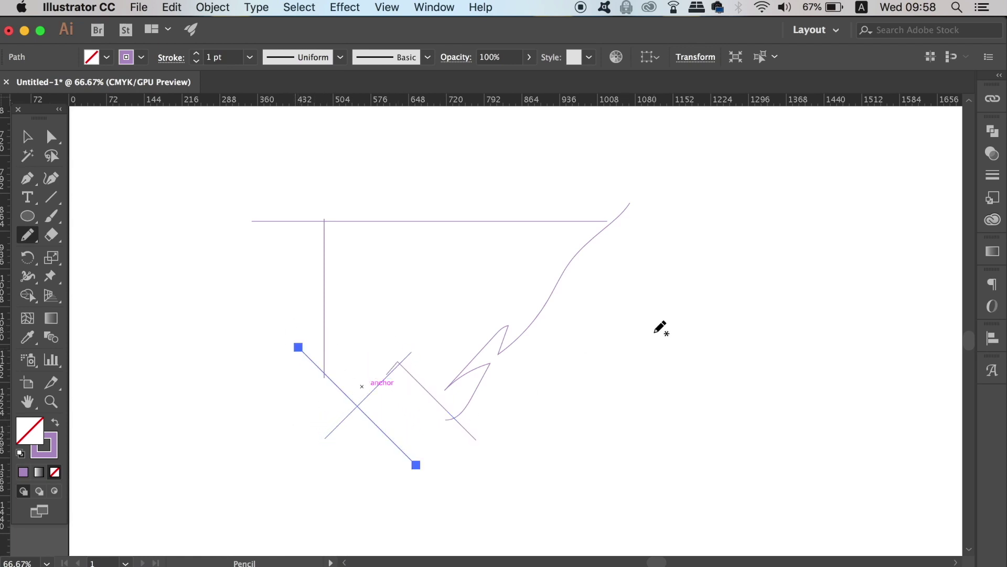
{"action": "left_click", "coordinate": [28, 136]}
{"action": "left_click", "coordinate": [105, 139]}
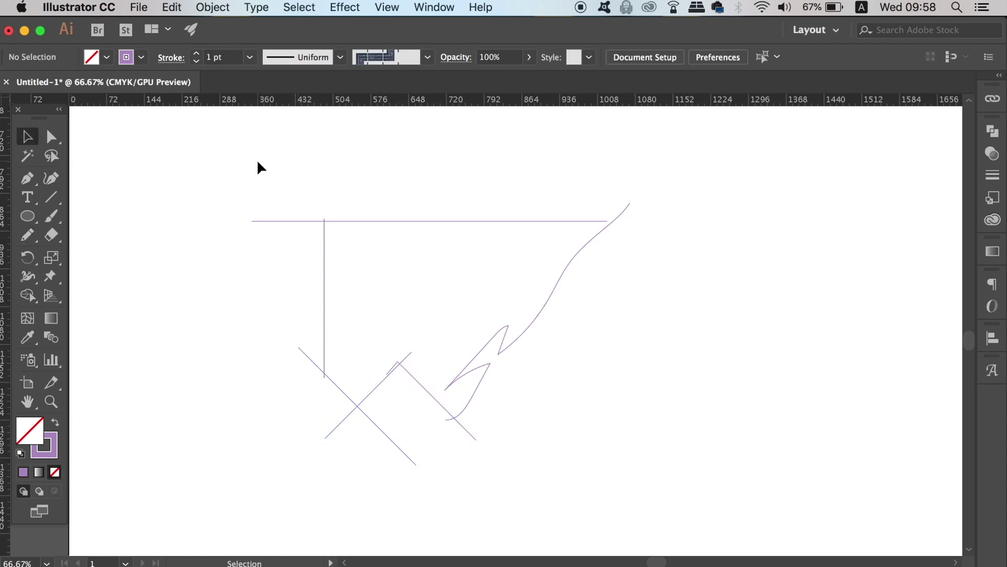
{"action": "left_click_drag", "start_coordinate": [337, 226], "coordinate": [620, 423]}
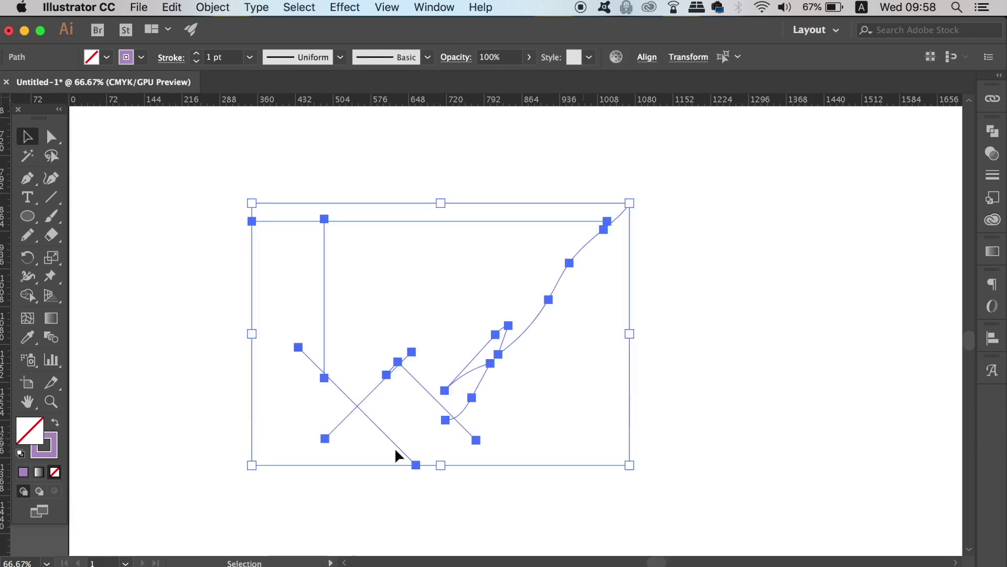
{"action": "left_click", "coordinate": [27, 237]}
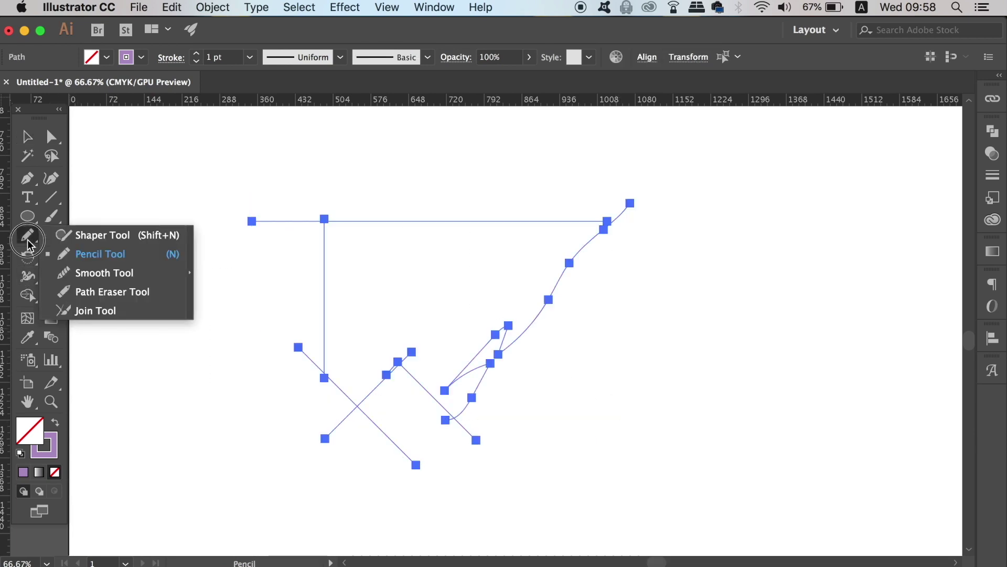
- Trim the left overhang and join the top corner with the Join tool
{"action": "left_click", "coordinate": [162, 314]}
{"action": "mouse_move", "coordinate": [335, 210]}
{"action": "left_mouse_down"}
{"action": "mouse_move", "coordinate": [338, 202]}
{"action": "mouse_move", "coordinate": [272, 286]}
{"action": "left_mouse_up"}
{"action": "mouse_move", "coordinate": [314, 403]}
{"action": "left_mouse_down"}
{"action": "mouse_move", "coordinate": [320, 347]}
{"action": "mouse_move", "coordinate": [359, 425]}
{"action": "mouse_move", "coordinate": [453, 414]}
{"action": "left_mouse_up"}
{"action": "key", "text": "super"}
{"action": "key", "text": "super+a"}
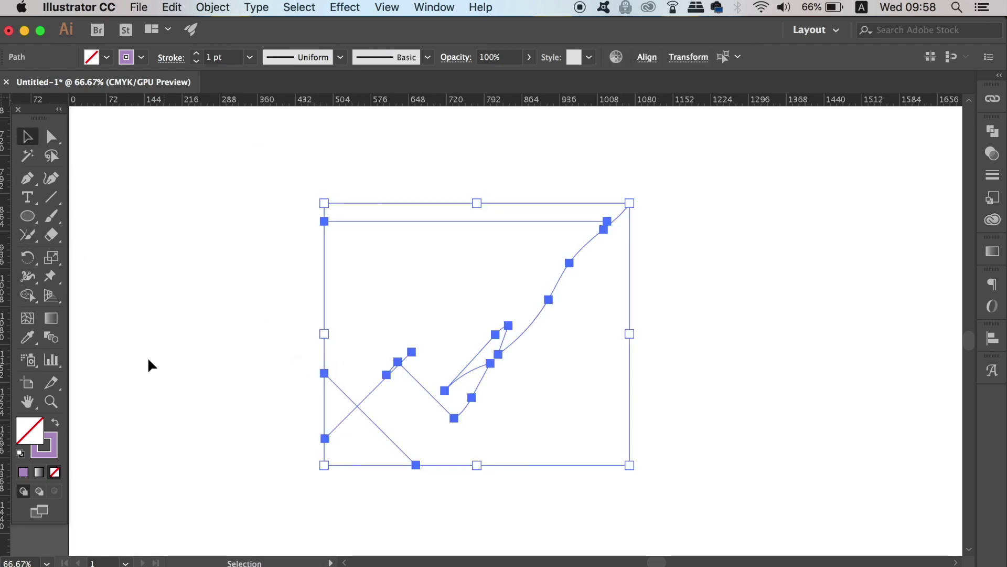
- Trim the top-right and lower-left overhangs so the paths join into one outline
{"action": "left_click_drag", "start_coordinate": [624, 197], "coordinate": [653, 285]}
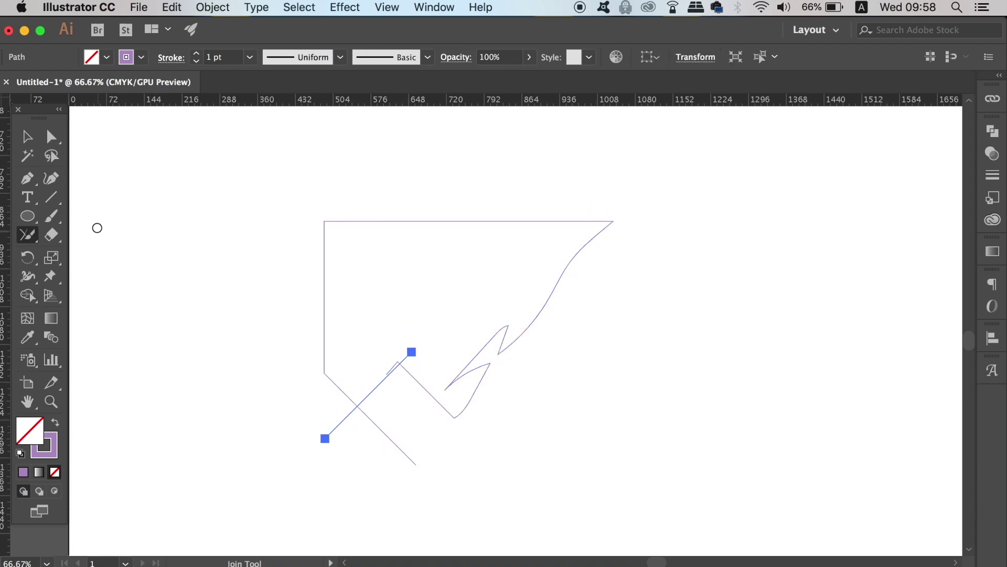
{"action": "key", "text": "v"}
{"action": "key", "text": "super+a"}
{"action": "left_click_drag", "start_coordinate": [367, 414], "coordinate": [343, 305]}
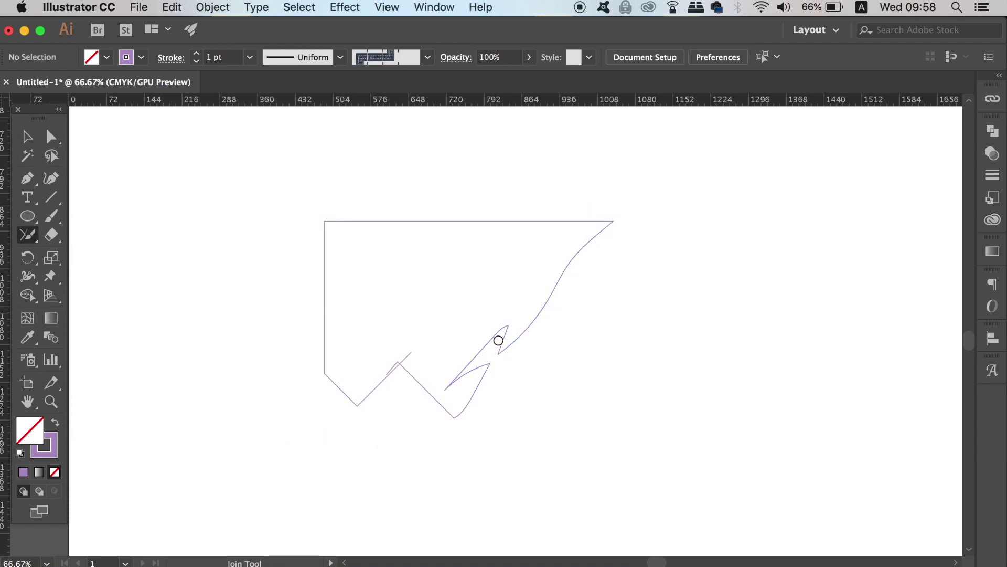
{"action": "left_click_drag", "start_coordinate": [272, 198], "coordinate": [582, 442]}
{"action": "left_click_drag", "start_coordinate": [387, 373], "coordinate": [414, 357]}
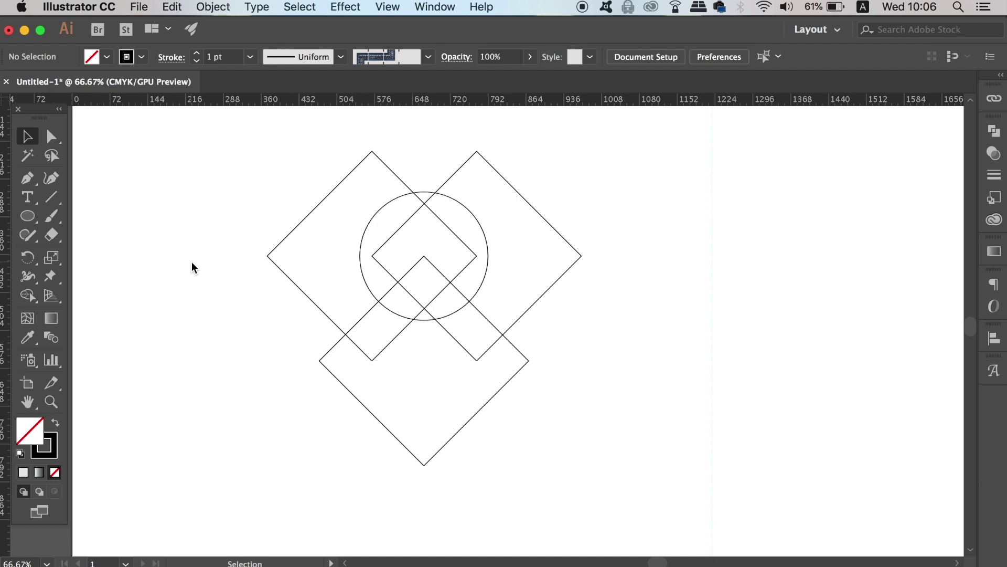
- Select the diamonds and circle and set the Shape Builder to delete mode
{"action": "left_click", "coordinate": [29, 296]}
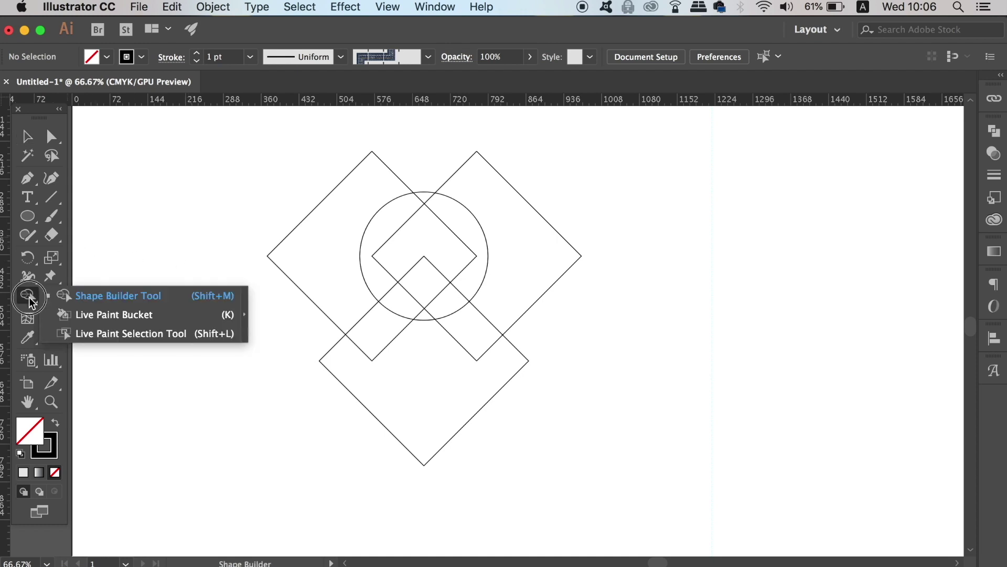
{"action": "left_click", "coordinate": [90, 297]}
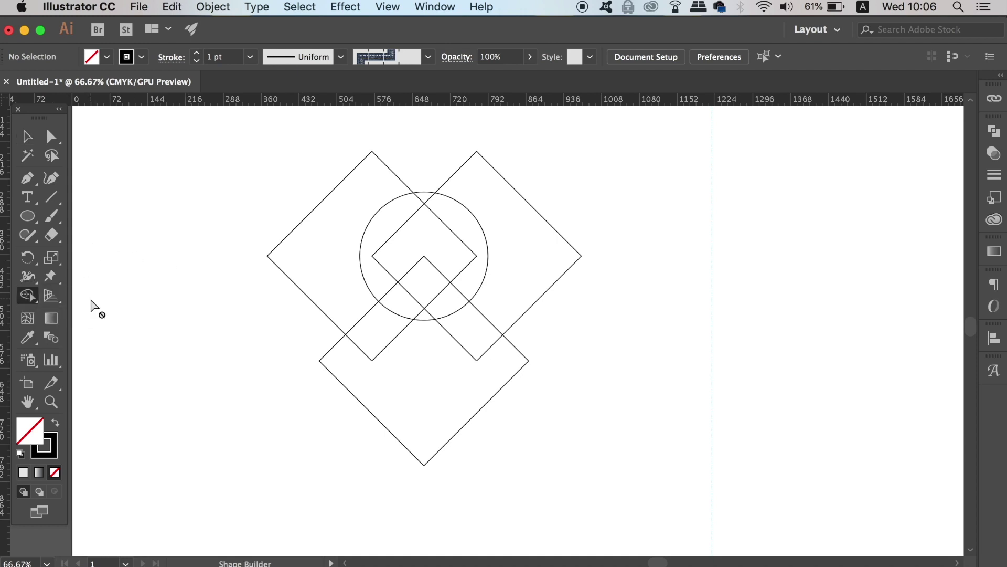
{"action": "key", "text": "v"}
{"action": "left_click_drag", "start_coordinate": [192, 160], "coordinate": [614, 407]}
{"action": "left_click", "coordinate": [29, 297]}
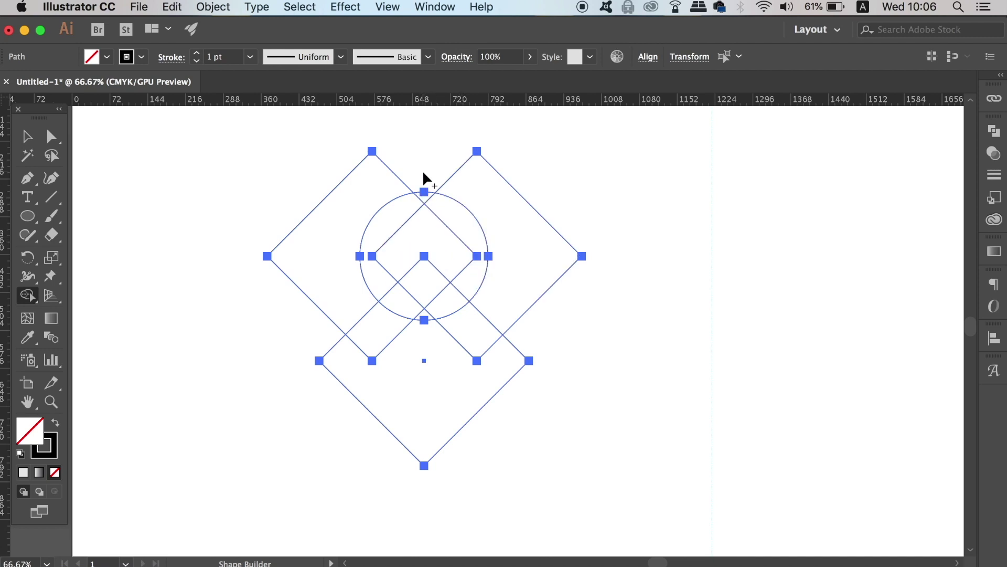
{"action": "key", "text": "alt"}
- Delete the outer diamond regions and circle crescents, leaving a pointed shape with a rounded base
{"action": "mouse_move", "coordinate": [423, 167]}
{"action": "left_mouse_down"}
{"action": "mouse_move", "coordinate": [388, 165]}
{"action": "mouse_move", "coordinate": [340, 220]}
{"action": "mouse_move", "coordinate": [293, 319]}
{"action": "left_mouse_up"}
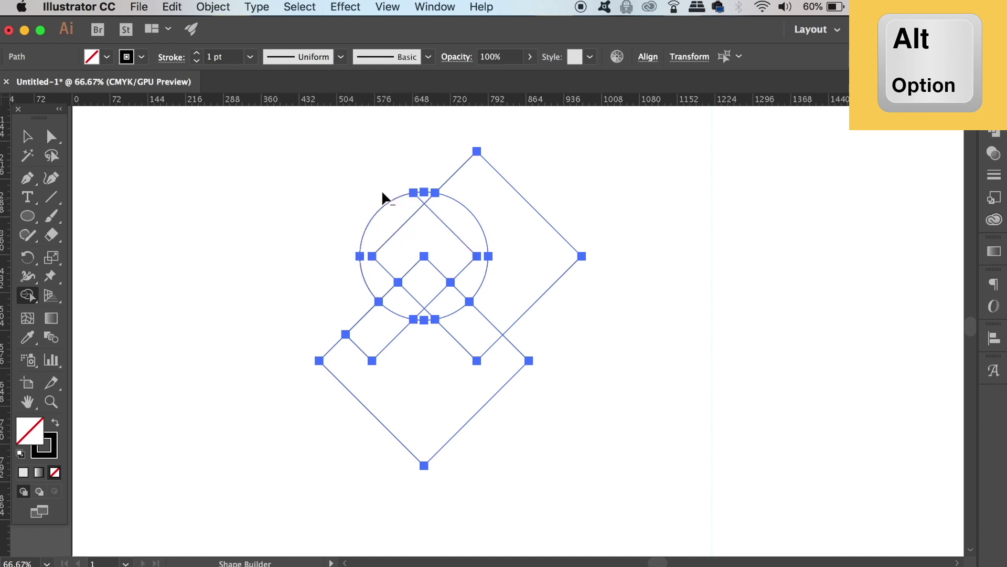
{"action": "mouse_move", "coordinate": [385, 197]}
{"action": "left_mouse_down"}
{"action": "mouse_move", "coordinate": [383, 225]}
{"action": "mouse_move", "coordinate": [365, 227]}
{"action": "left_mouse_up"}
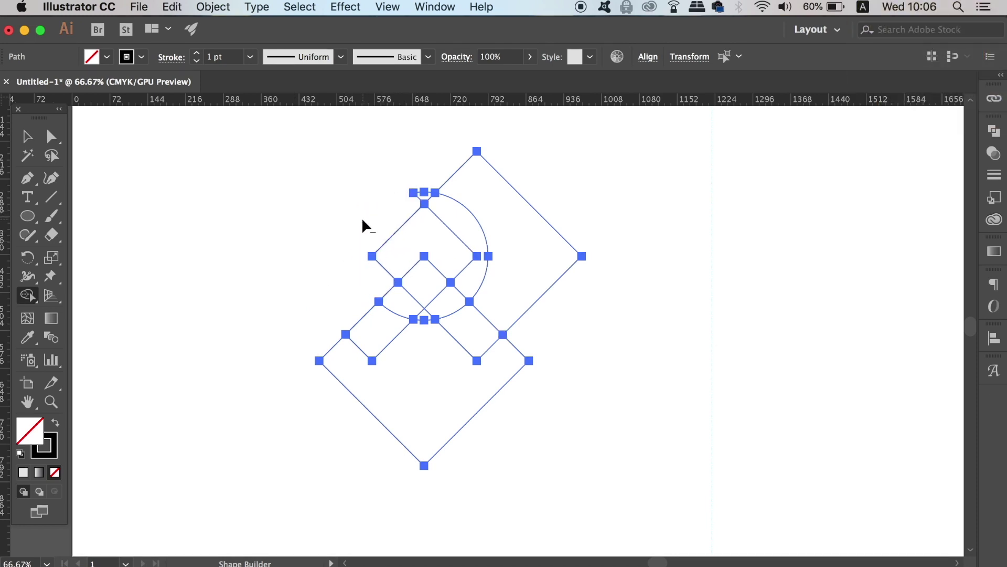
{"action": "left_click", "coordinate": [426, 195], "text": "alt"}
{"action": "left_click_drag", "start_coordinate": [438, 183], "coordinate": [477, 229]}
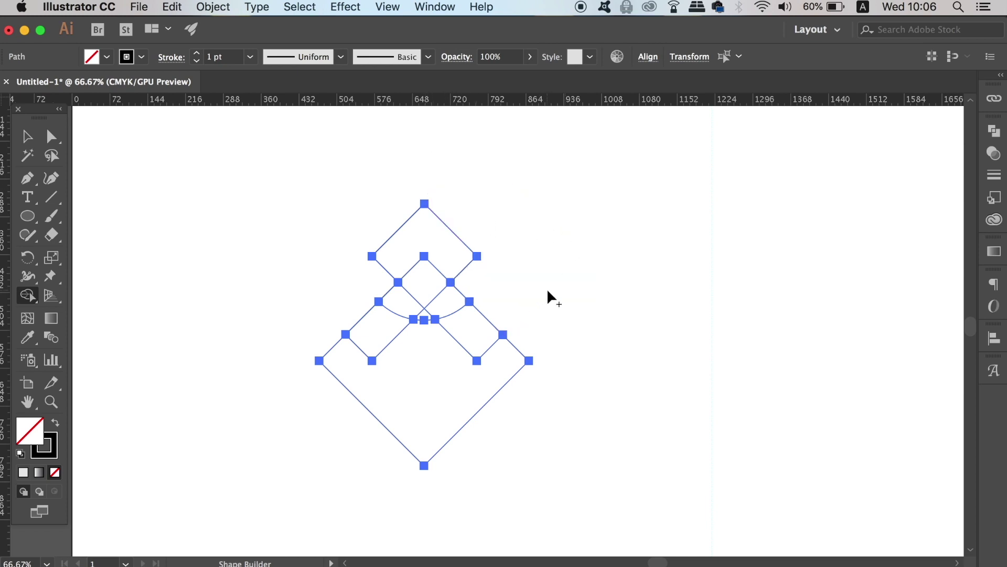
{"action": "mouse_move", "coordinate": [333, 302]}
{"action": "left_mouse_down"}
{"action": "mouse_move", "coordinate": [371, 358]}
{"action": "mouse_move", "coordinate": [373, 448]}
{"action": "left_mouse_up"}
{"action": "left_click_drag", "start_coordinate": [522, 306], "coordinate": [430, 385]}
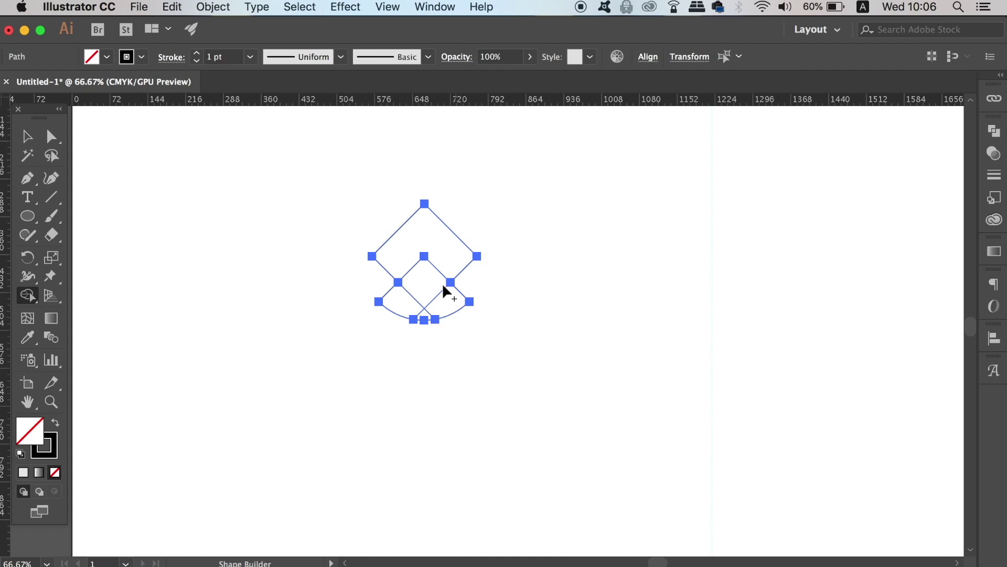
{"action": "mouse_move", "coordinate": [389, 210]}
{"action": "left_mouse_down"}
{"action": "mouse_move", "coordinate": [412, 307]}
{"action": "mouse_move", "coordinate": [441, 314]}
{"action": "left_mouse_up"}
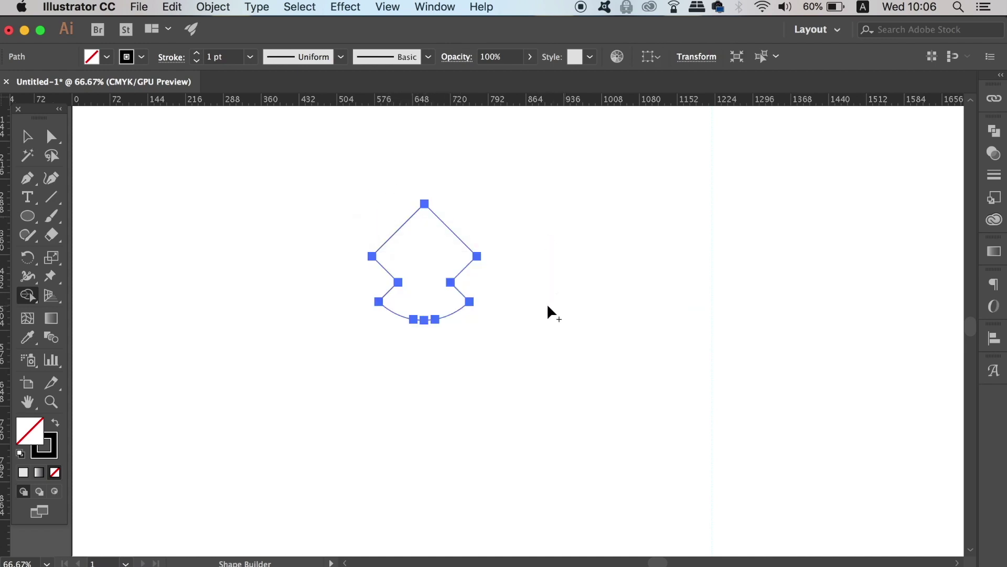
- Swap fill and stroke to make the shape solid black
{"action": "left_click", "coordinate": [28, 137]}
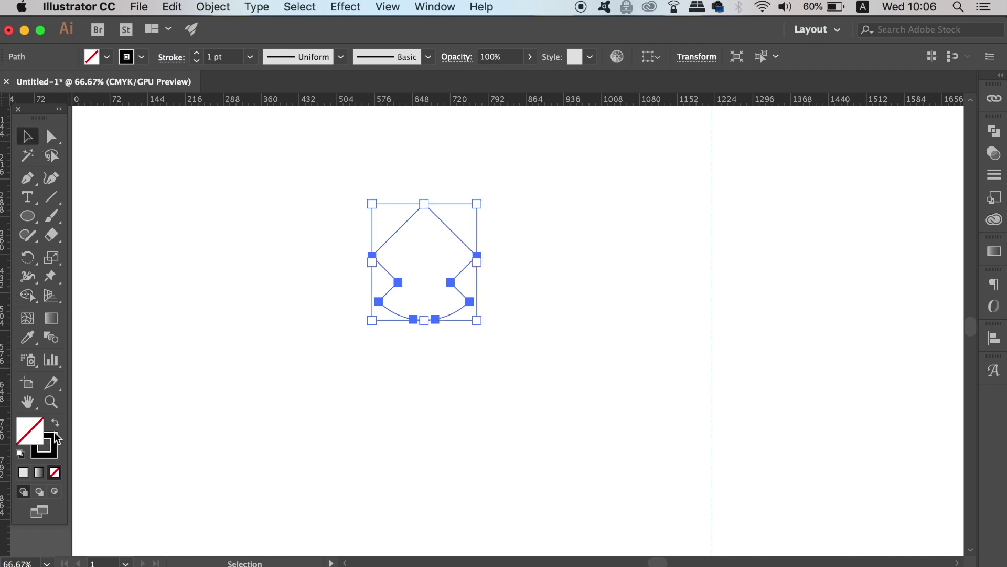
{"action": "key", "text": "shift+x"}
{"action": "left_click", "coordinate": [361, 445]}
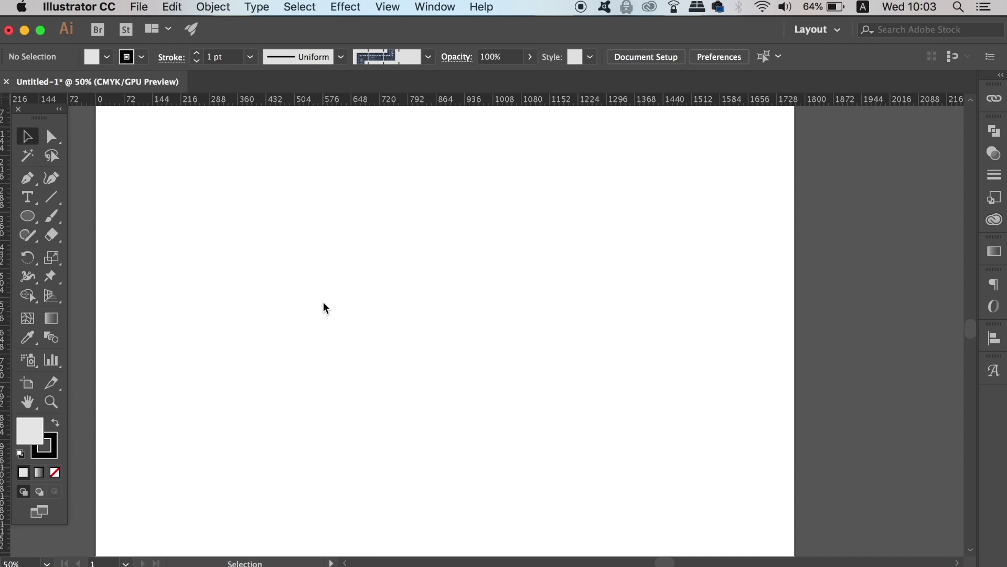
- Sketch the triangle's base and left side with the Shaper Tool, undoing bad strokes
{"action": "left_click_drag", "start_coordinate": [30, 235], "coordinate": [122, 240]}
{"action": "left_click_drag", "start_coordinate": [265, 283], "coordinate": [564, 283]}
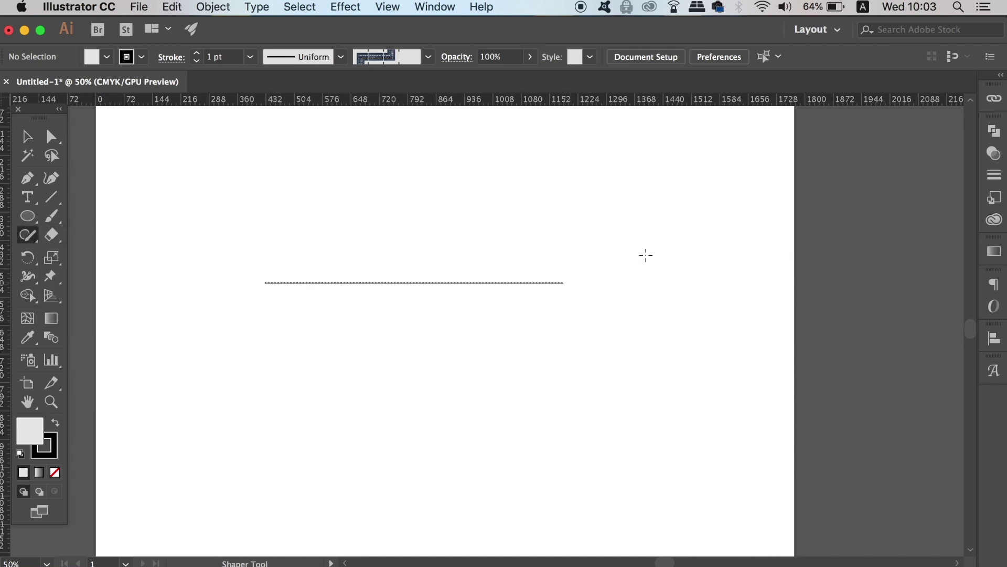
{"action": "key", "text": "super+z"}
{"action": "left_click_drag", "start_coordinate": [337, 333], "coordinate": [587, 334]}
{"action": "mouse_move", "coordinate": [337, 352]}
{"action": "left_mouse_down"}
{"action": "mouse_move", "coordinate": [480, 188]}
{"action": "mouse_move", "coordinate": [458, 213]}
{"action": "mouse_move", "coordinate": [603, 342]}
{"action": "mouse_move", "coordinate": [580, 348]}
{"action": "mouse_move", "coordinate": [483, 256]}
{"action": "mouse_move", "coordinate": [414, 225]}
{"action": "mouse_move", "coordinate": [425, 234]}
{"action": "mouse_move", "coordinate": [456, 207]}
{"action": "mouse_move", "coordinate": [485, 212]}
{"action": "left_mouse_up"}
{"action": "key", "text": "super+z"}
- Scribble away the overshooting line ends at the apex and left base corner
{"action": "left_click_drag", "start_coordinate": [577, 310], "coordinate": [568, 370]}
{"action": "left_click", "coordinate": [337, 333]}
{"action": "left_click_drag", "start_coordinate": [324, 314], "coordinate": [359, 385]}
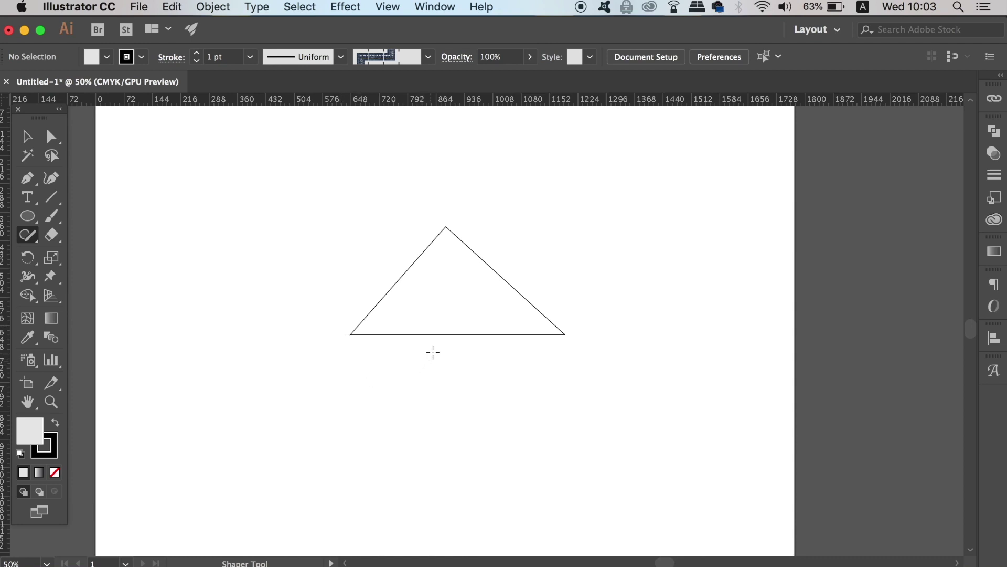